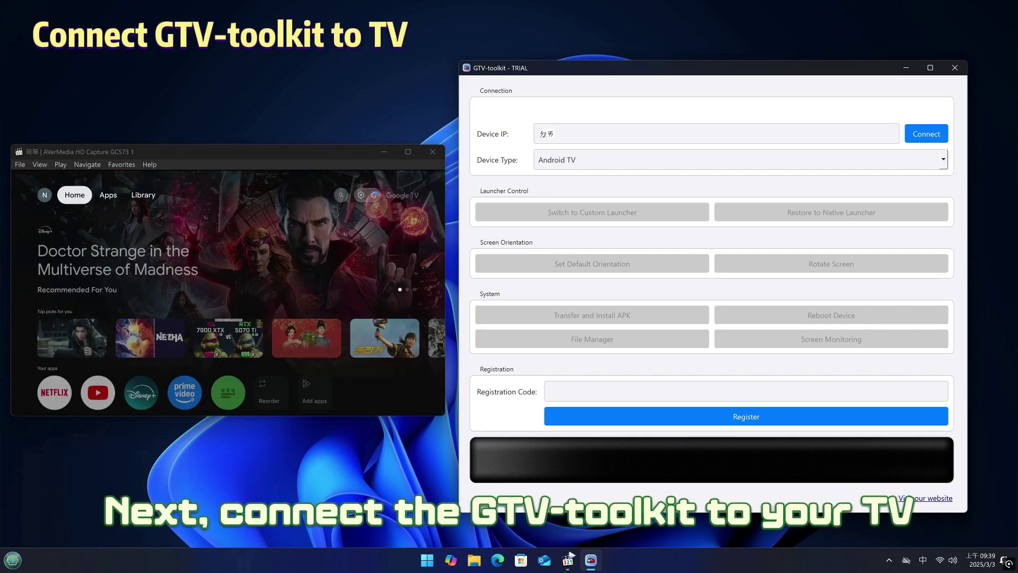
Step: Connect to the Google TV at 192.168.1.216:5555, allowing debugging on the TV when prompted
type("192.168.1.21")
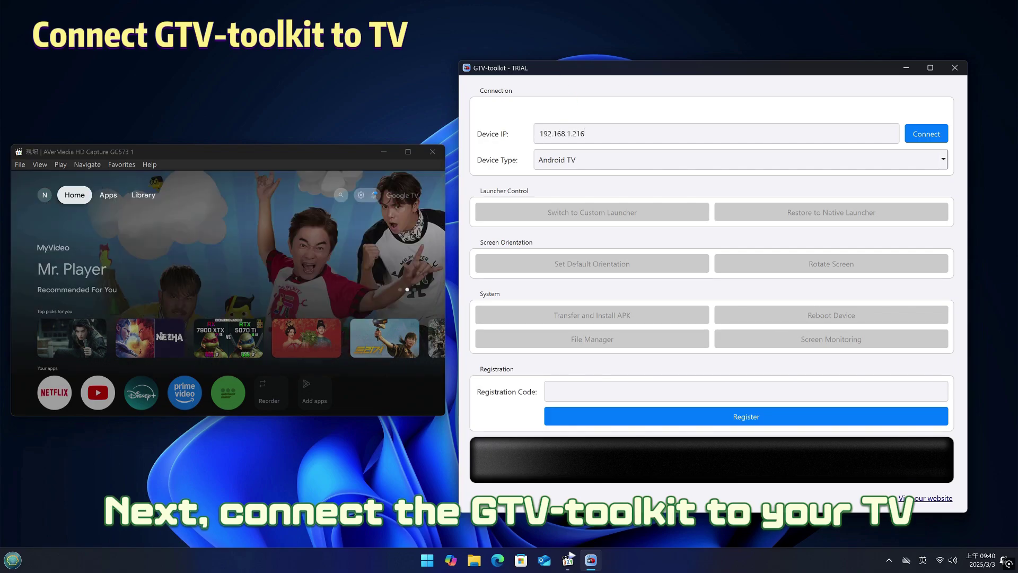
left_click(912, 139)
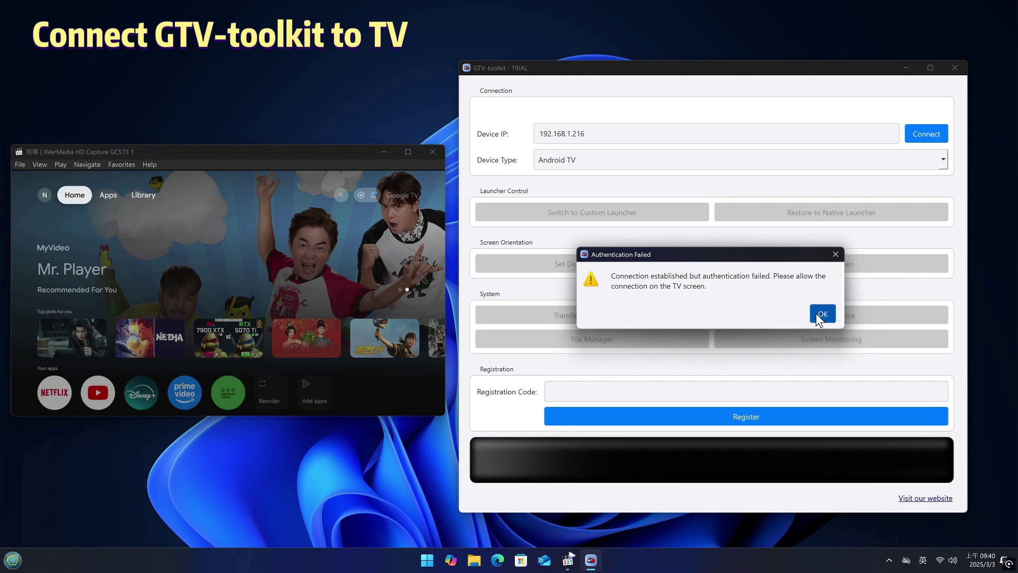
left_click(819, 314)
left_click(919, 135)
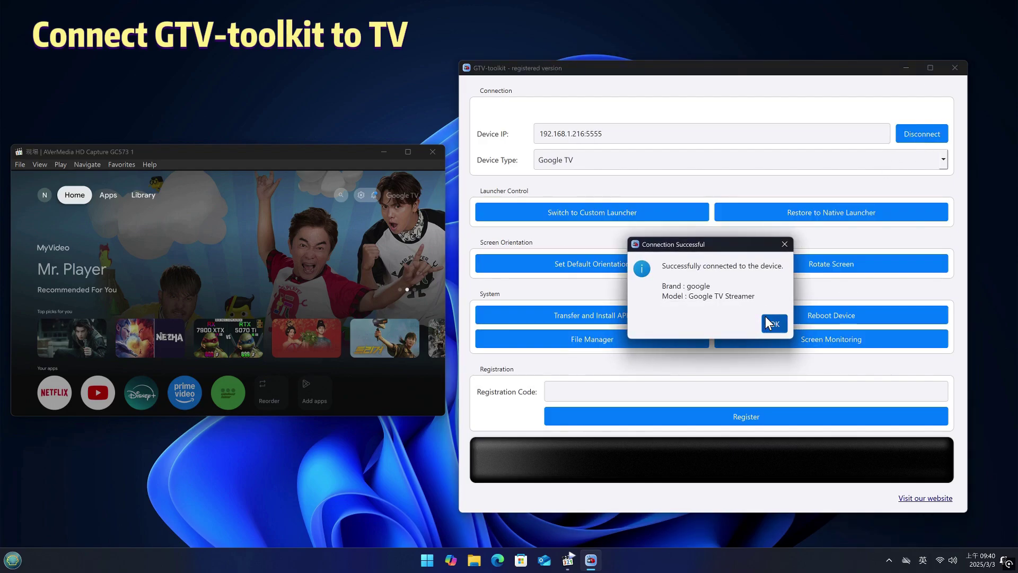
left_click(769, 323)
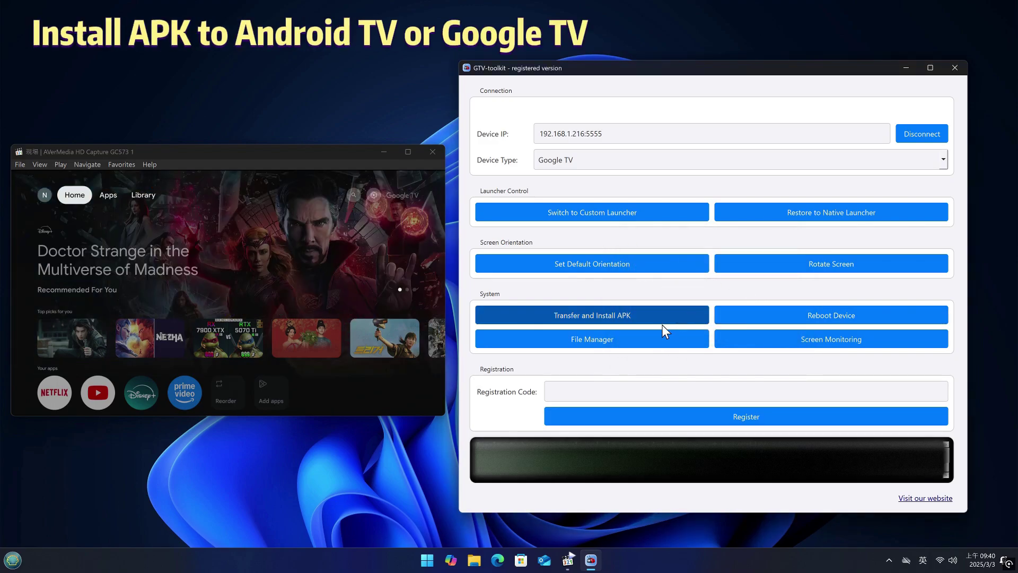
Step: Install com.tvdevfactory.sideloadfolder.apk on the TV using Transfer and Install APK
left_click(601, 316)
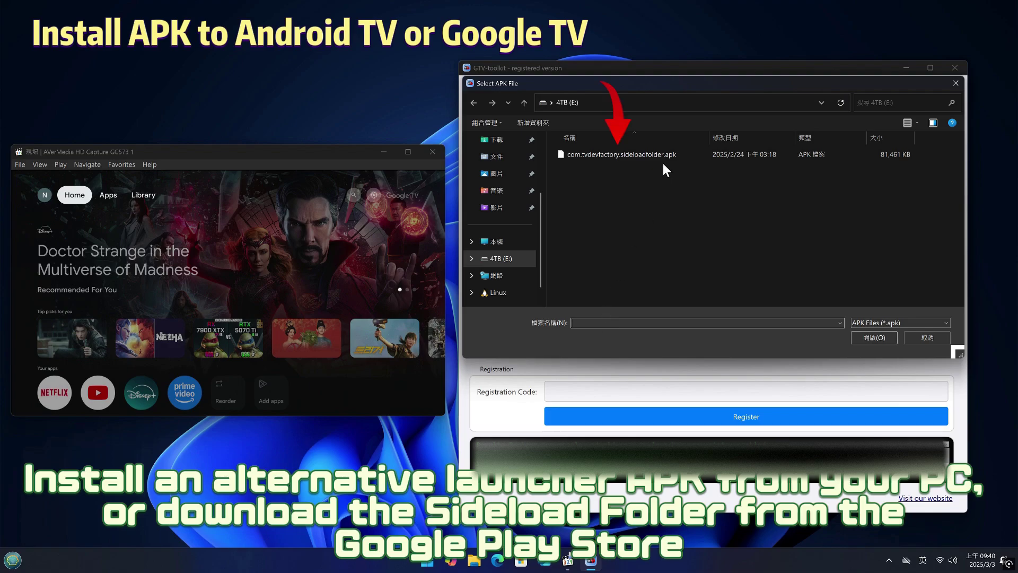
double_click(657, 155)
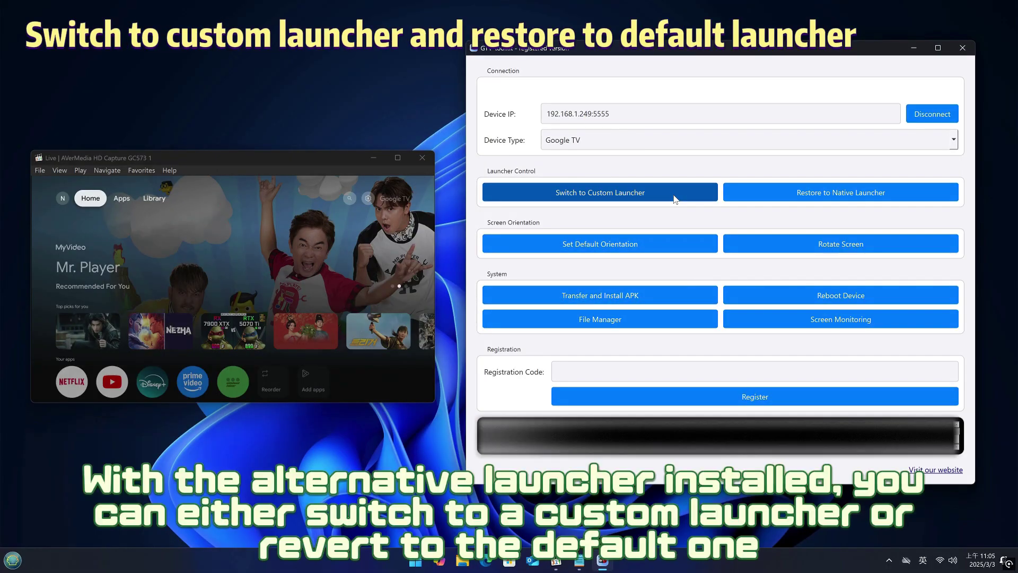
Step: Switch the TV to the Sideload Folder launcher and reboot it, acknowledging the disconnection
left_click(674, 199)
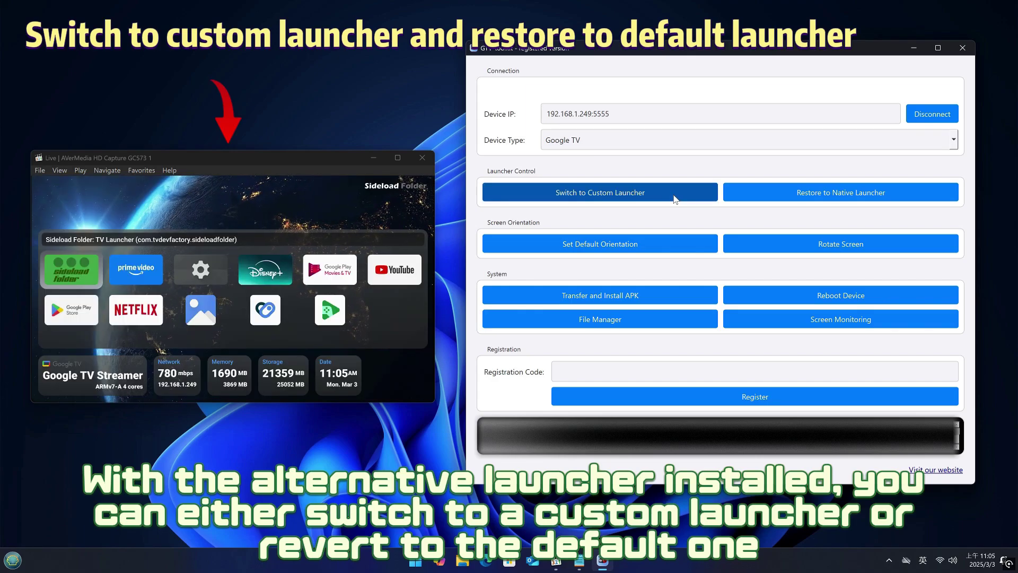
left_click(862, 303)
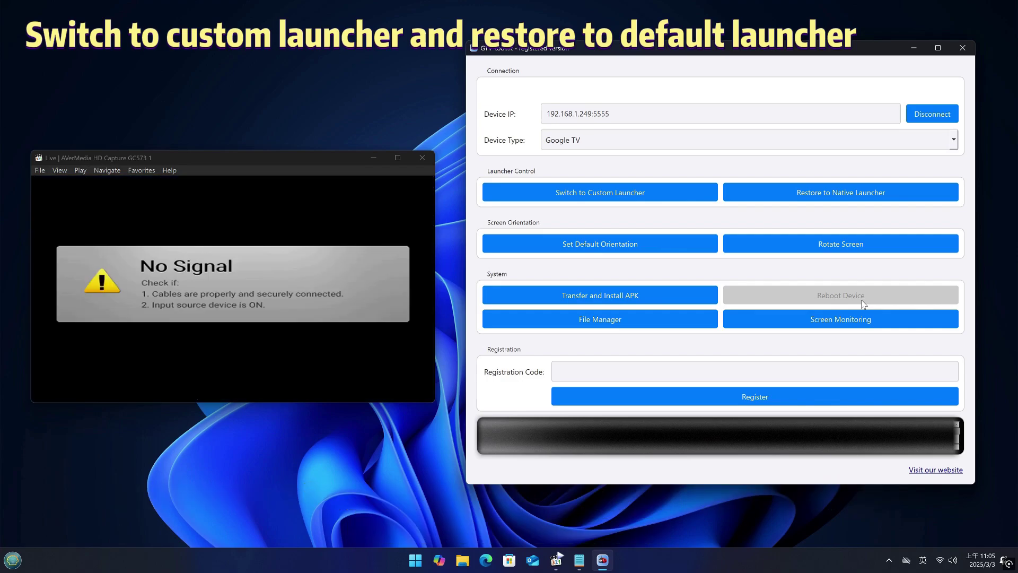
left_click(759, 282)
left_click(933, 113)
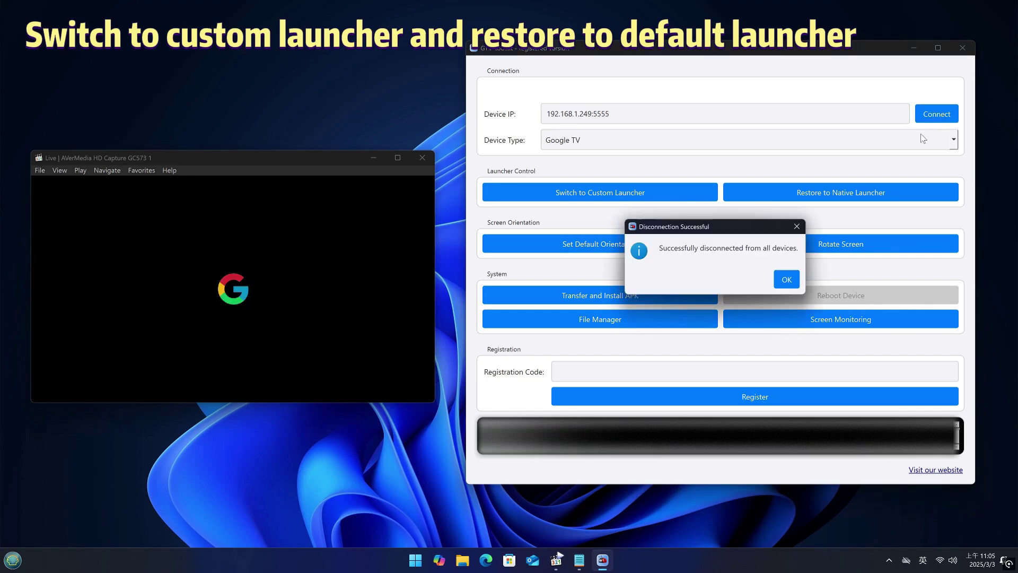
key("Return")
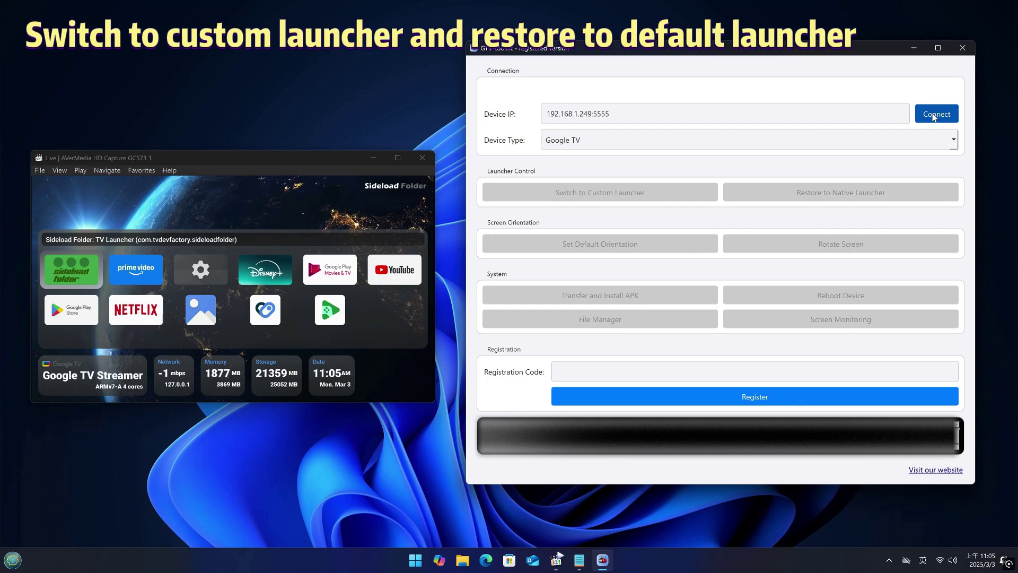
Step: Reconnect to the TV, restore the native launcher, then switch back to Sideload Folder
left_click(934, 115)
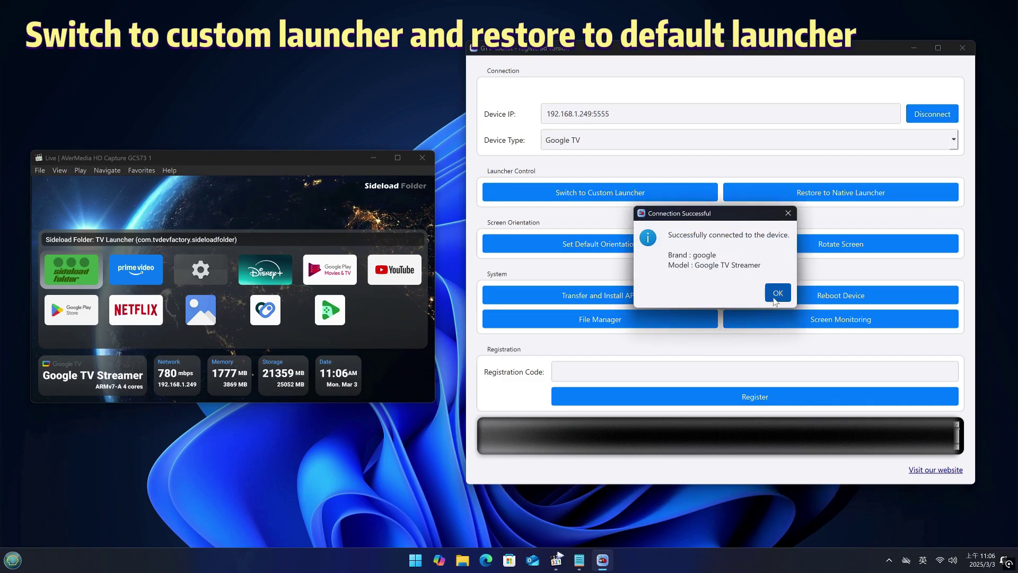
left_click(777, 294)
left_click(809, 190)
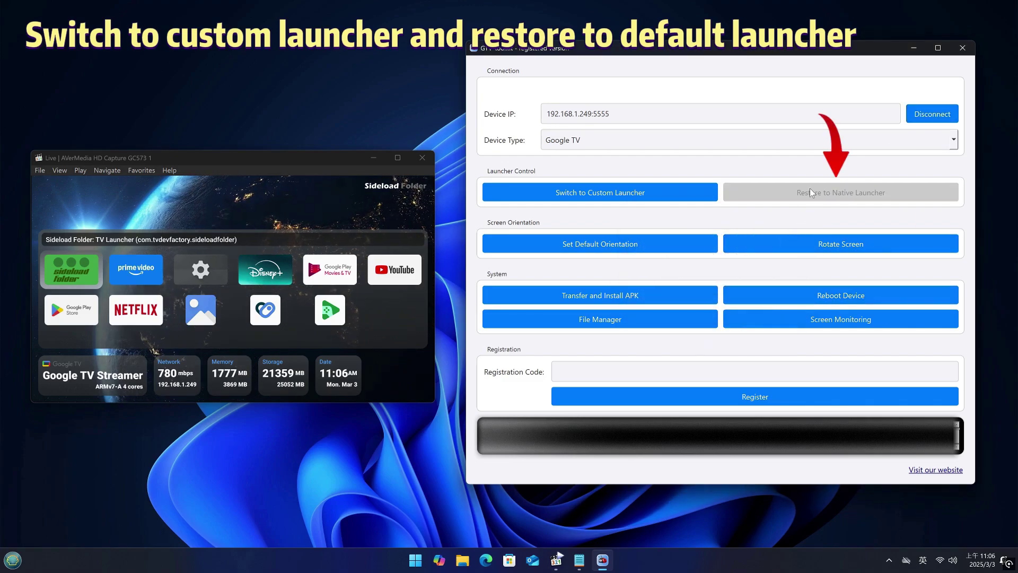
left_click(800, 277)
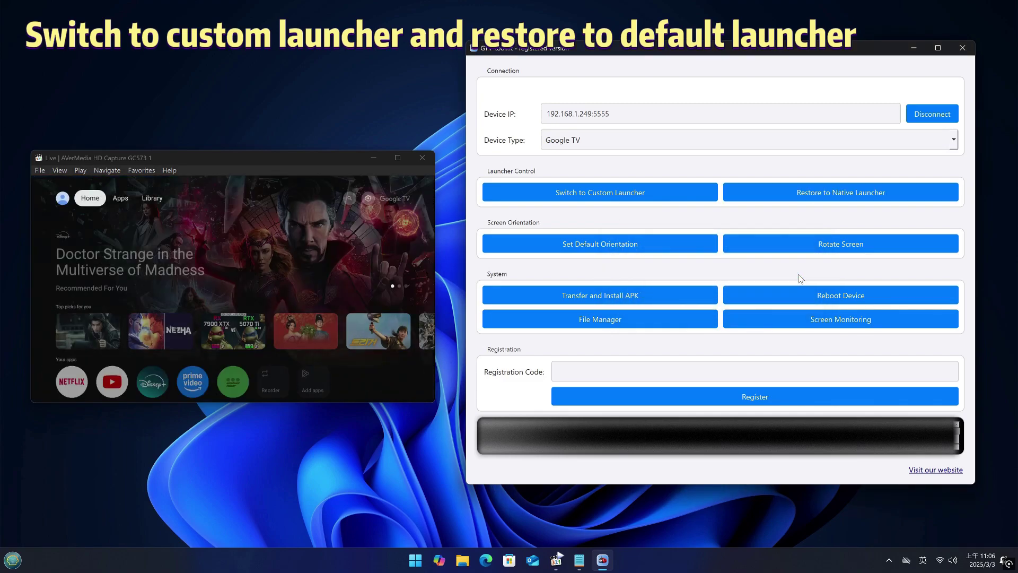
left_click(662, 192)
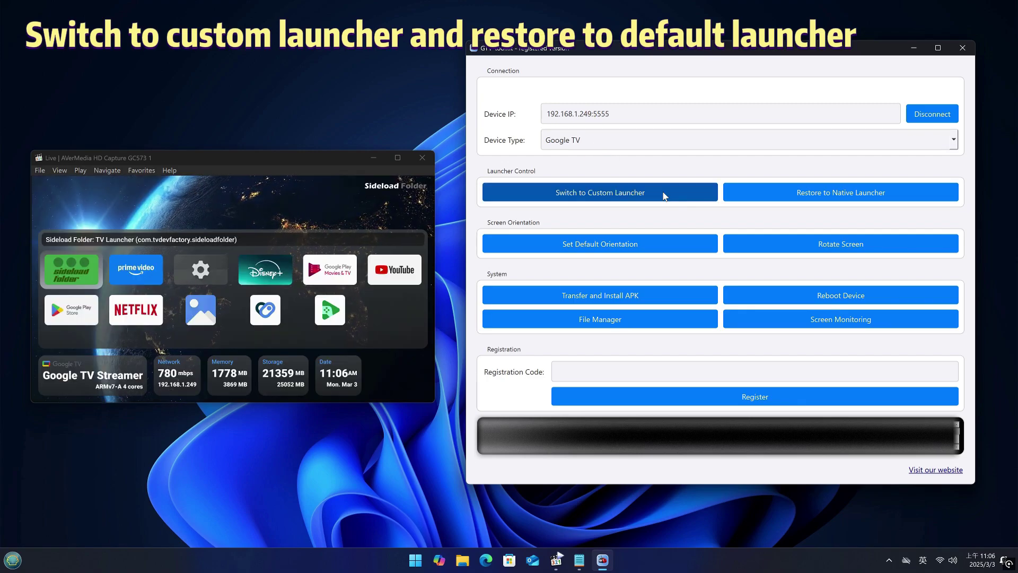
Step: Rotate the TV screen, restart the TV, then set Sideload Folder as its launcher again
left_click(851, 242)
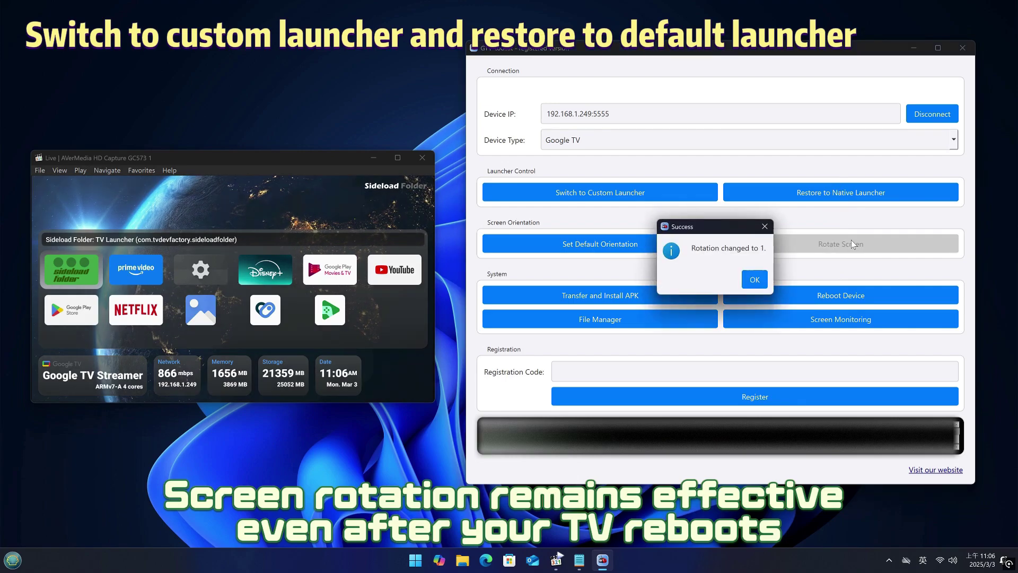
left_click(754, 279)
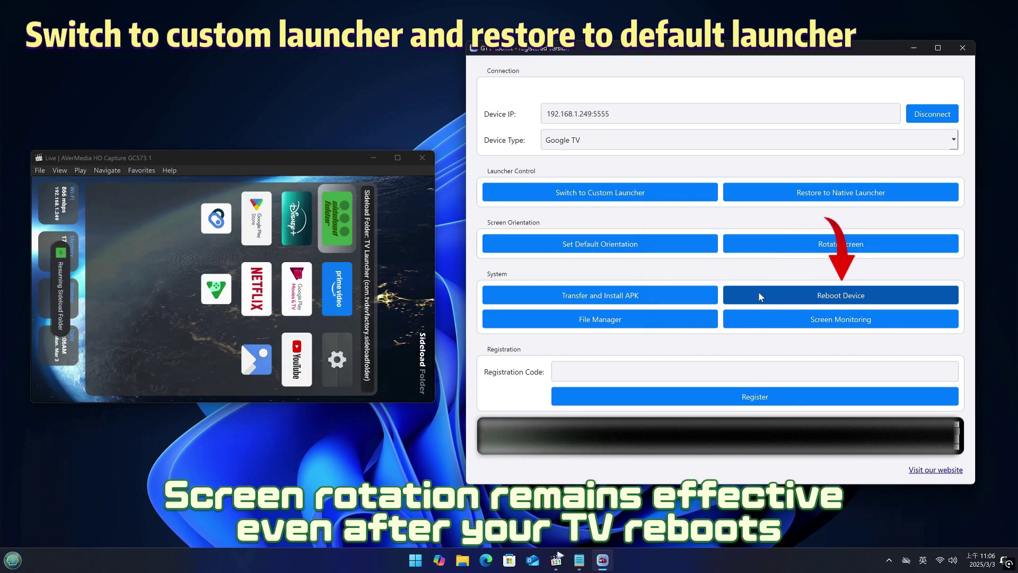
left_click(758, 293)
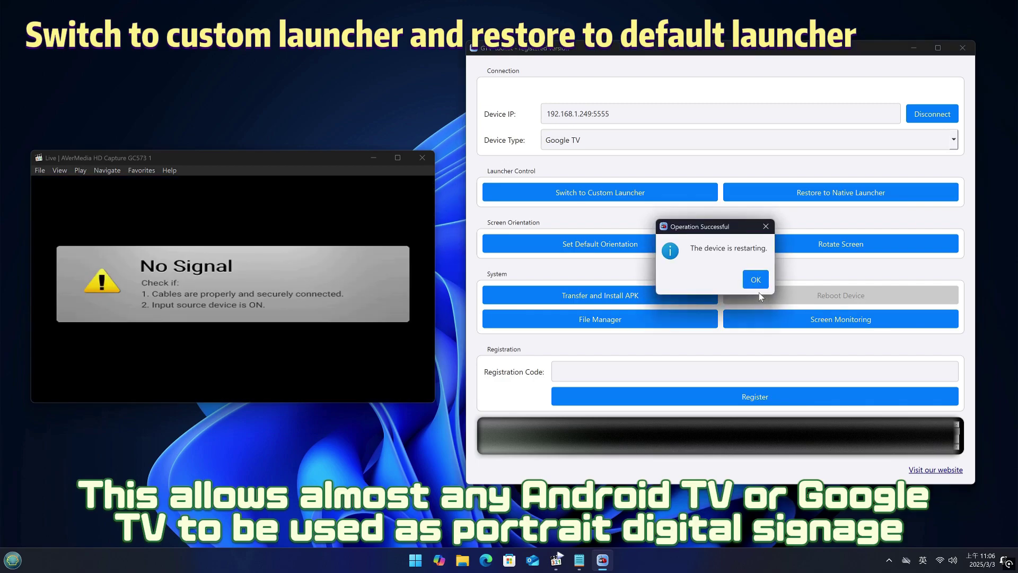
left_click(758, 281)
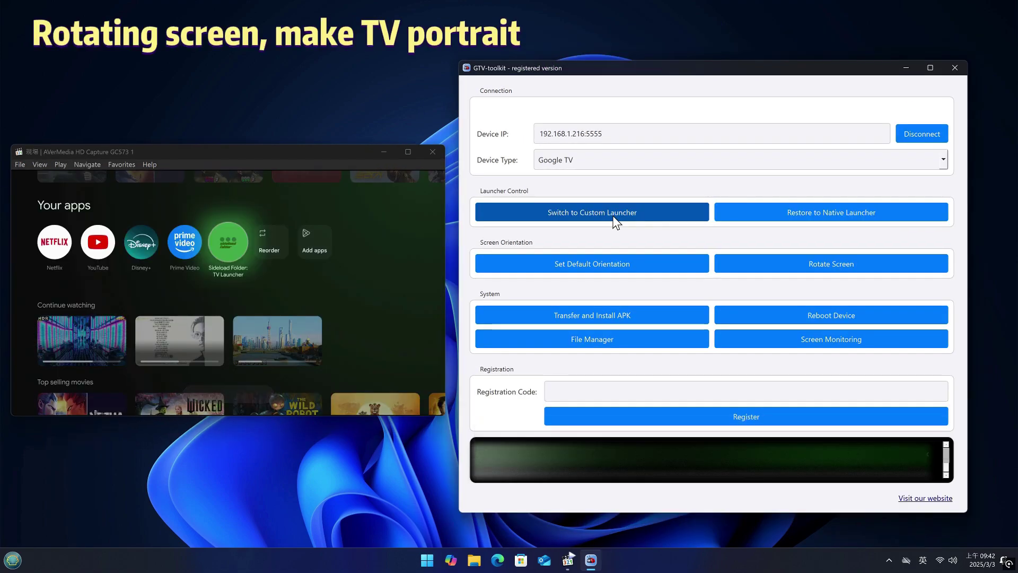
left_click(611, 217)
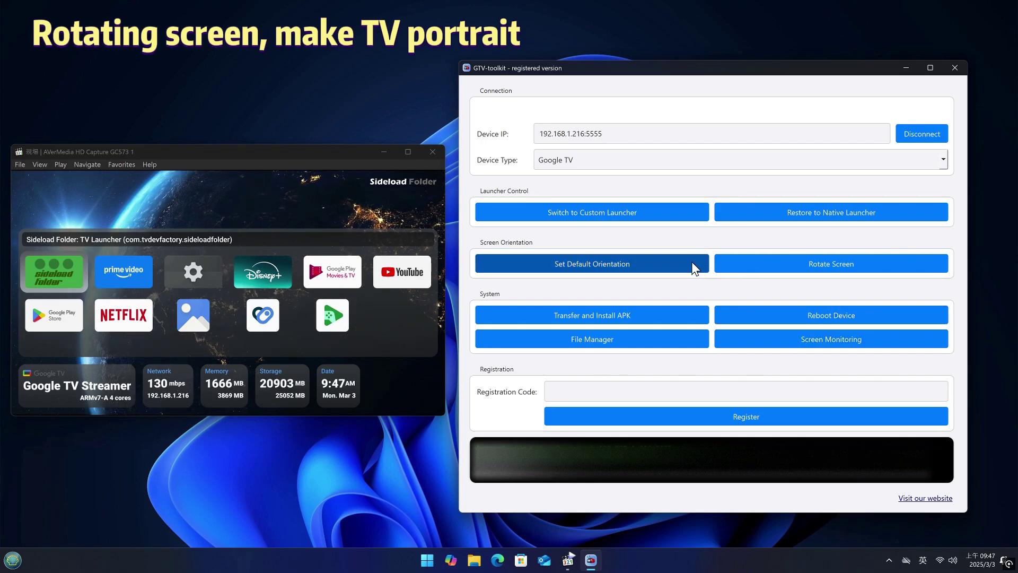
Step: Rotate the TV screen through rotations 1, 2 and 3, then back to landscape (rotation 0)
left_click(839, 263)
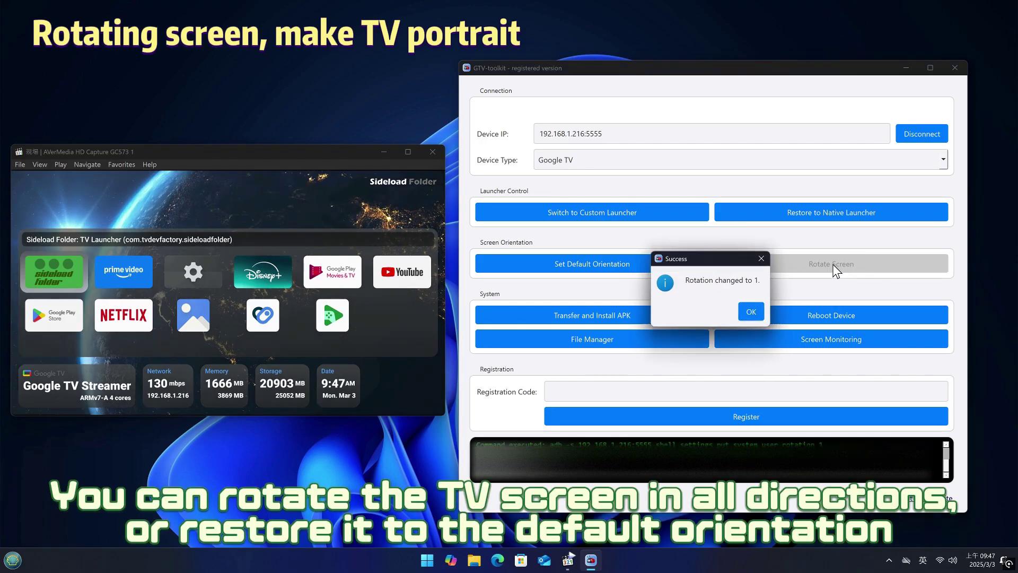
left_click(749, 311)
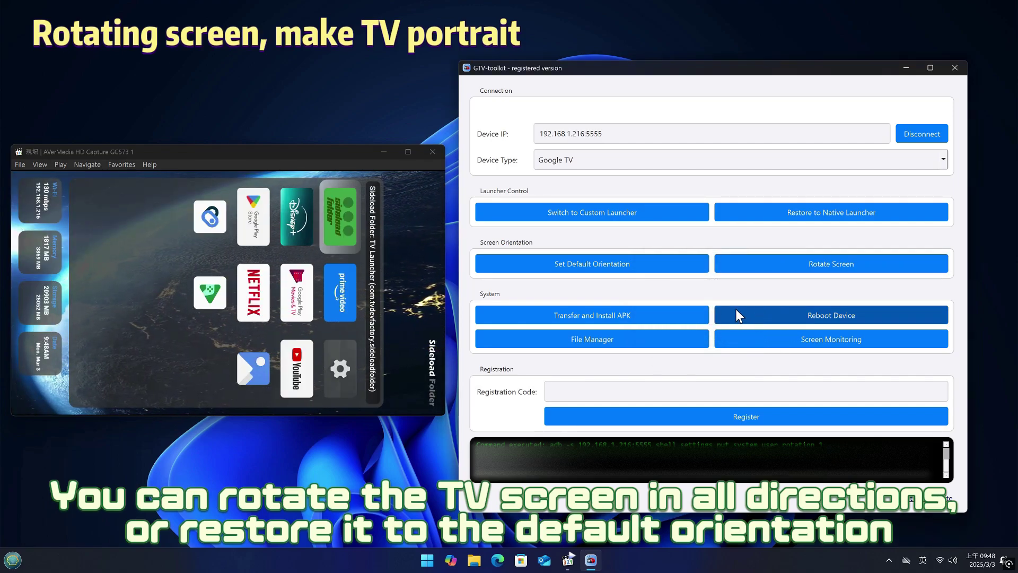
left_click(854, 264)
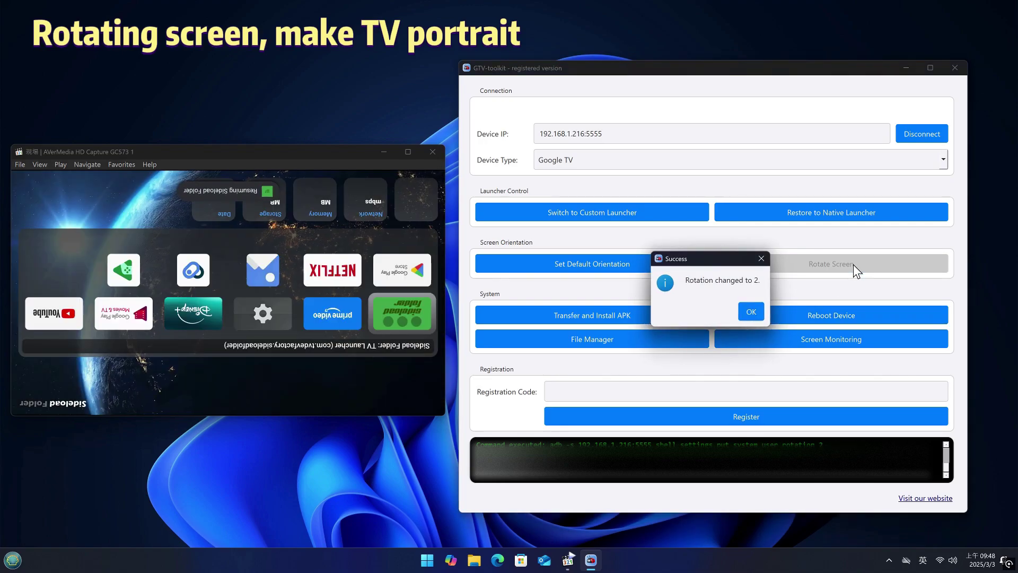
left_click(751, 312)
left_click(830, 265)
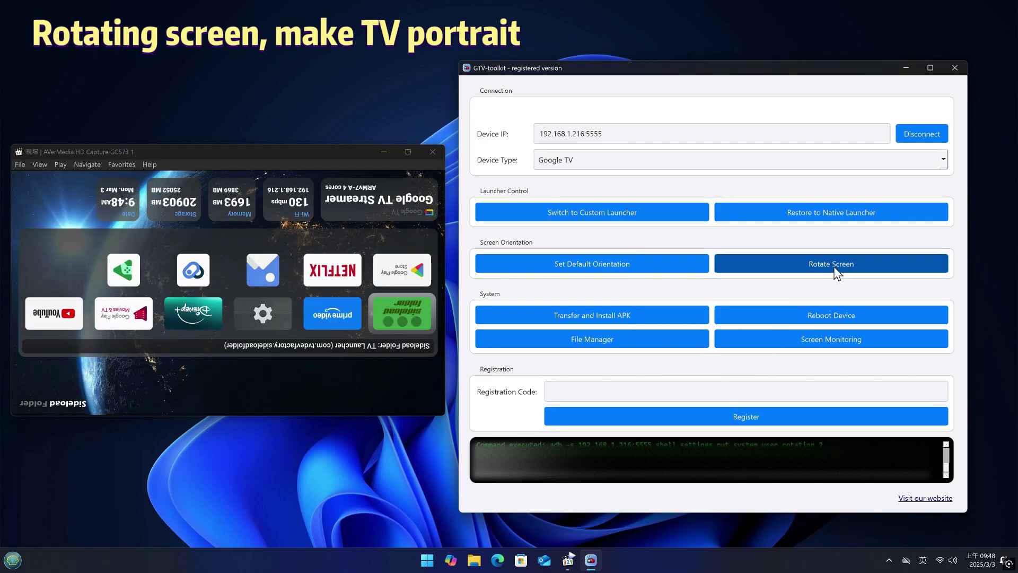
left_click(751, 311)
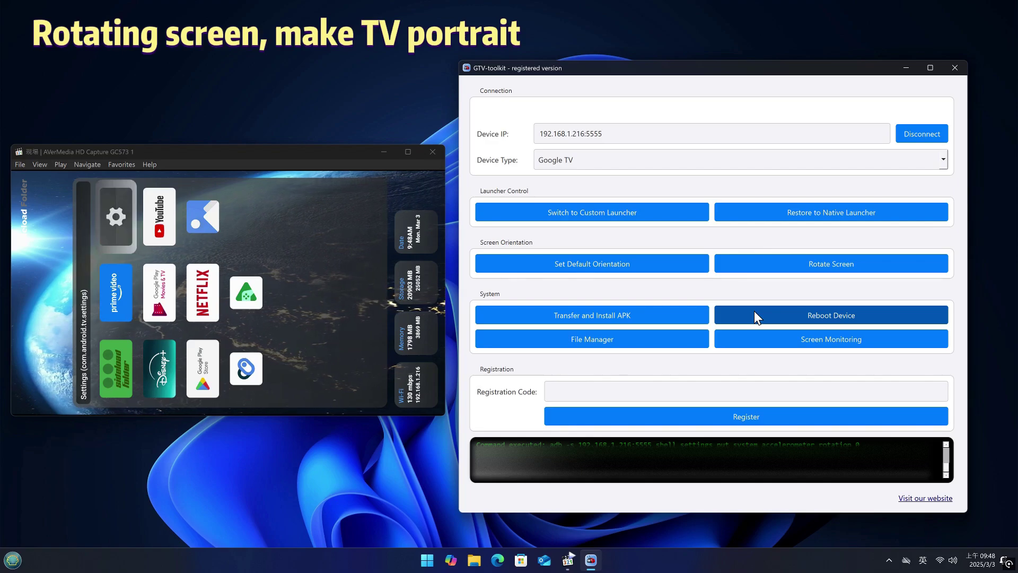
left_click(834, 264)
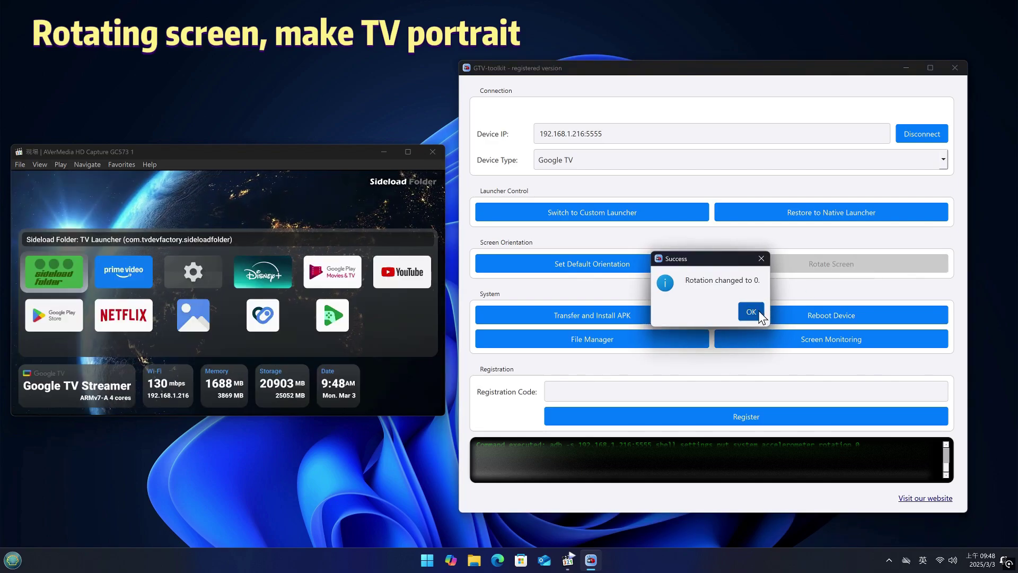
left_click(751, 312)
Step: Rotate to portrait, reset to default orientation, then rotate into portrait once more
left_click(776, 273)
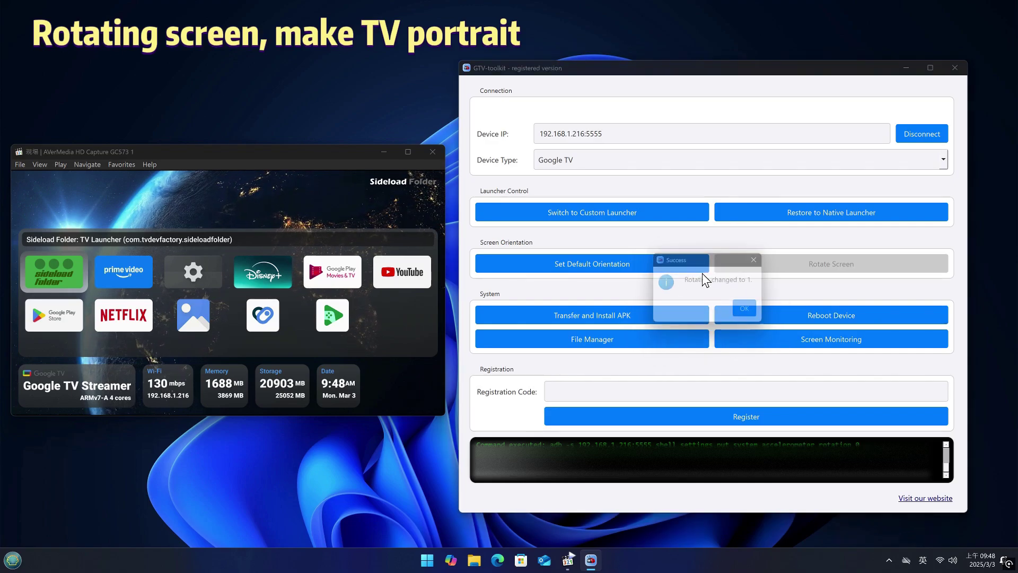
left_click(755, 311)
left_click(680, 271)
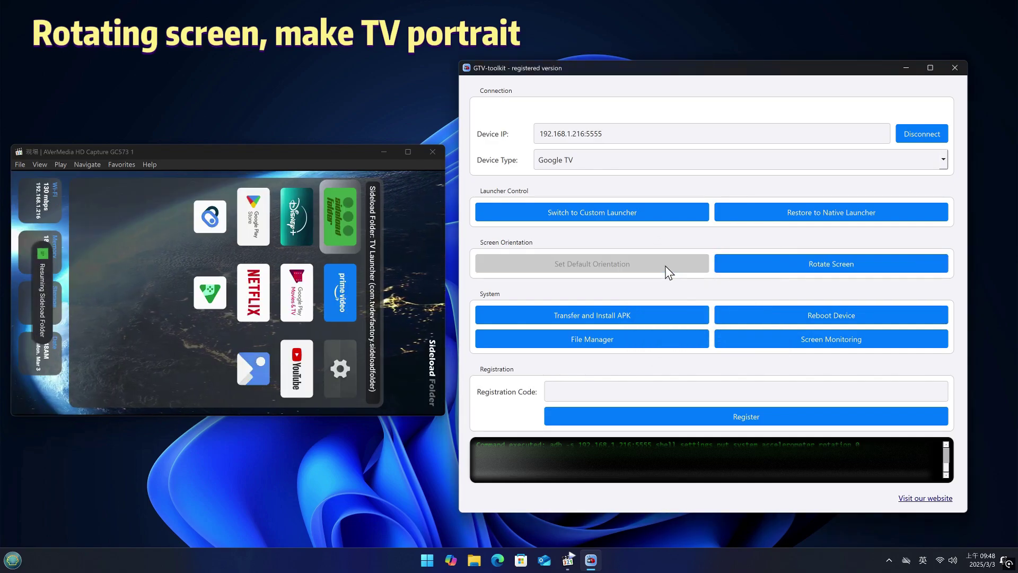
left_click(813, 312)
left_click(813, 261)
left_click(749, 313)
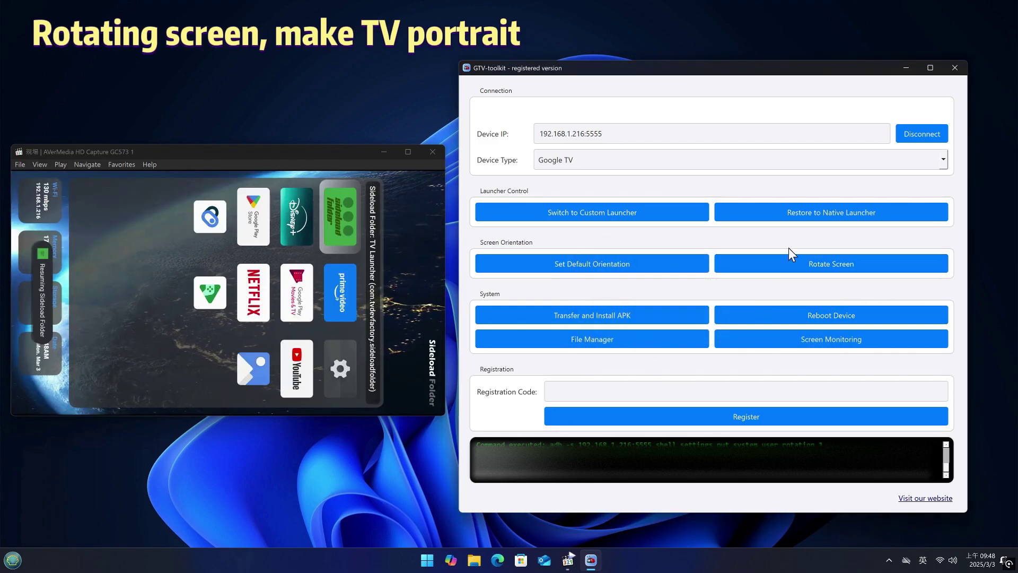
Step: Restore the native launcher, switch back to Sideload Folder, and reset the screen to default orientation
left_click(819, 210)
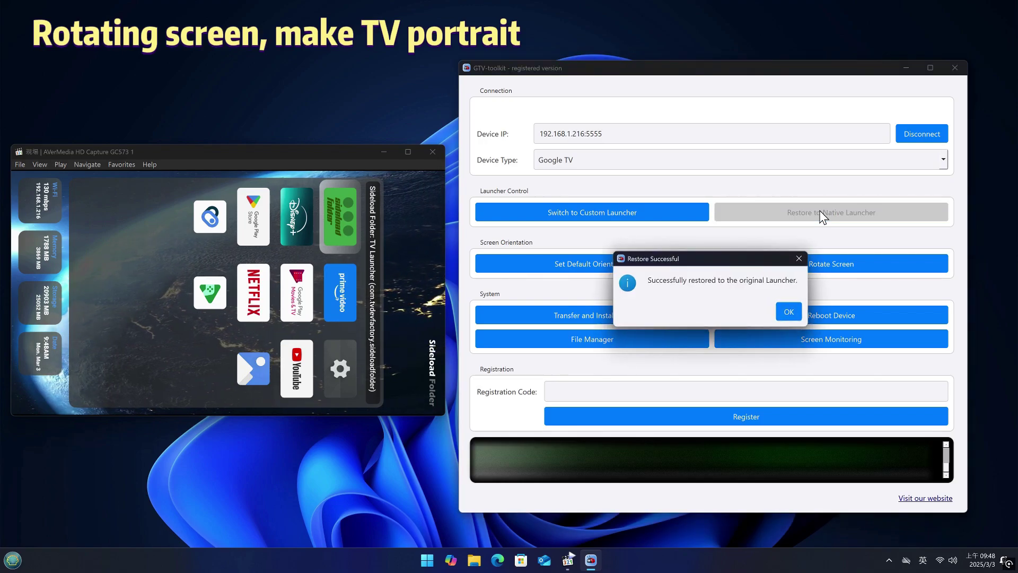
left_click(797, 313)
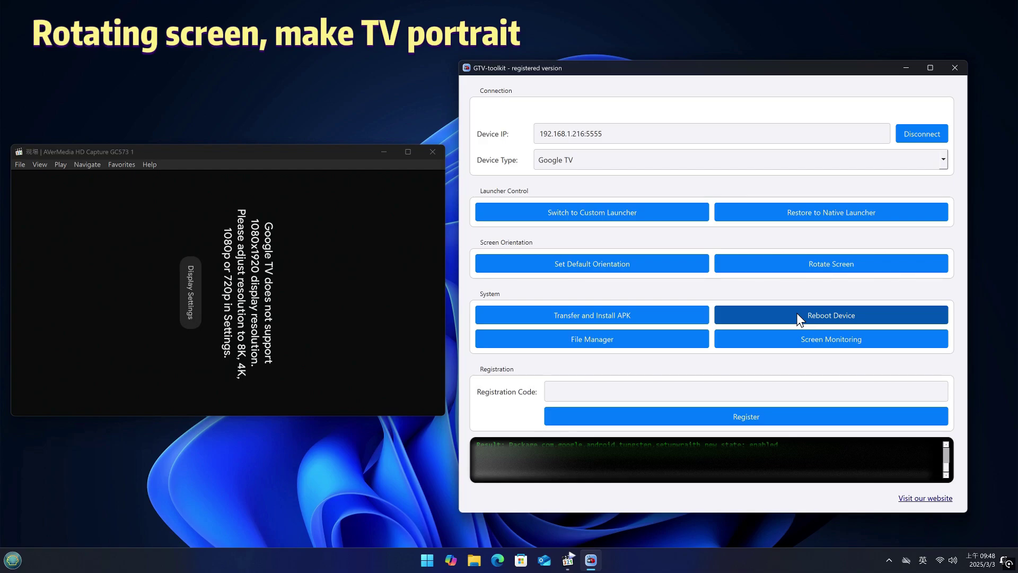
left_click(657, 210)
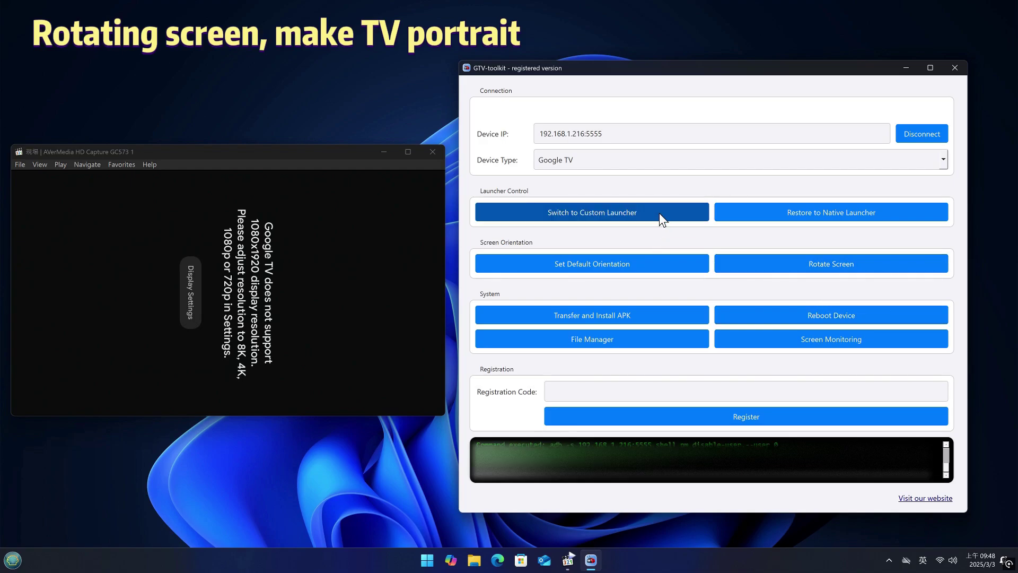
left_click(643, 262)
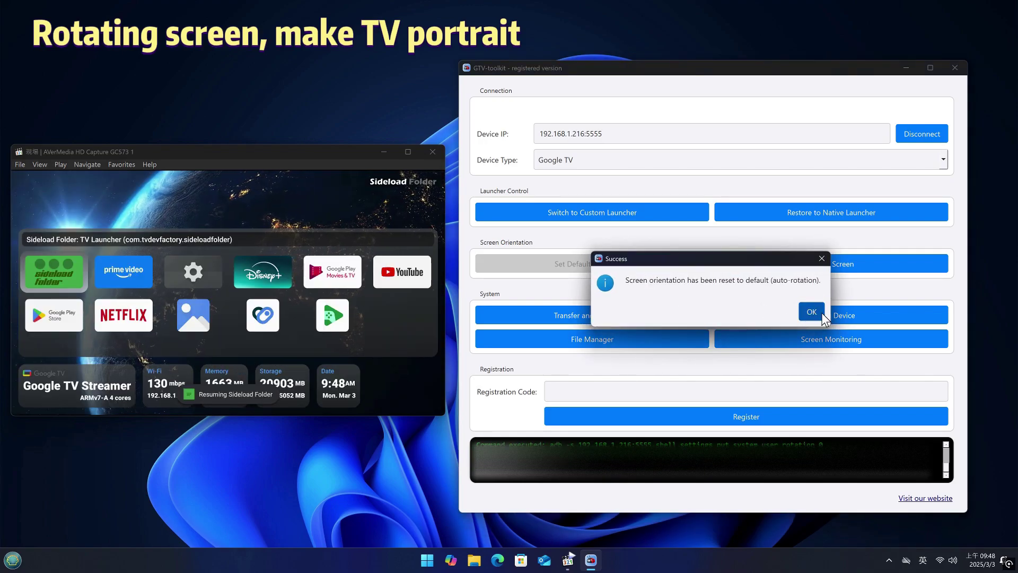
left_click(812, 312)
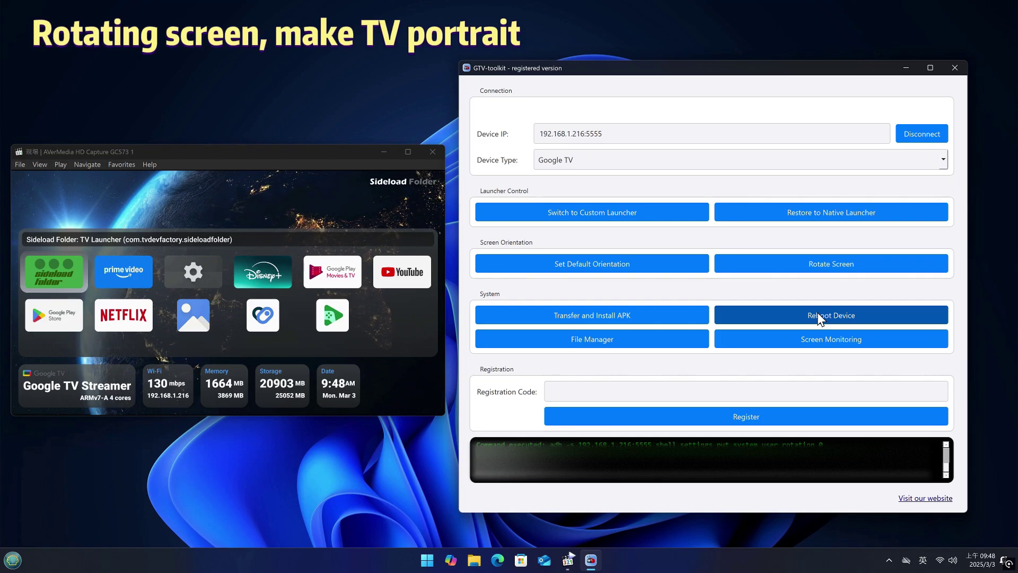
Step: Open the ADB File Transfer Tool from File Manager and browse into the TV's Download folder
left_click(616, 339)
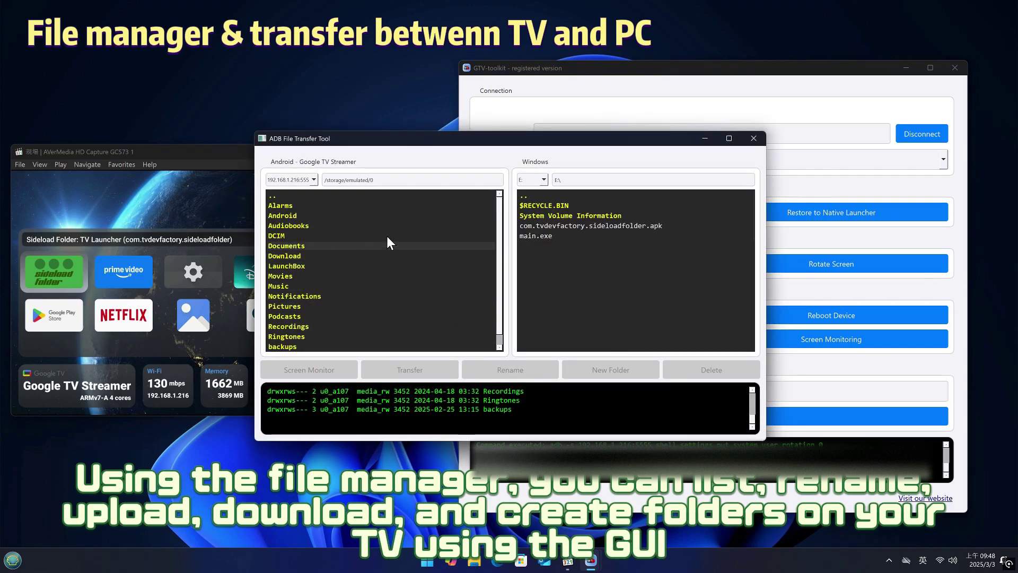
double_click(332, 255)
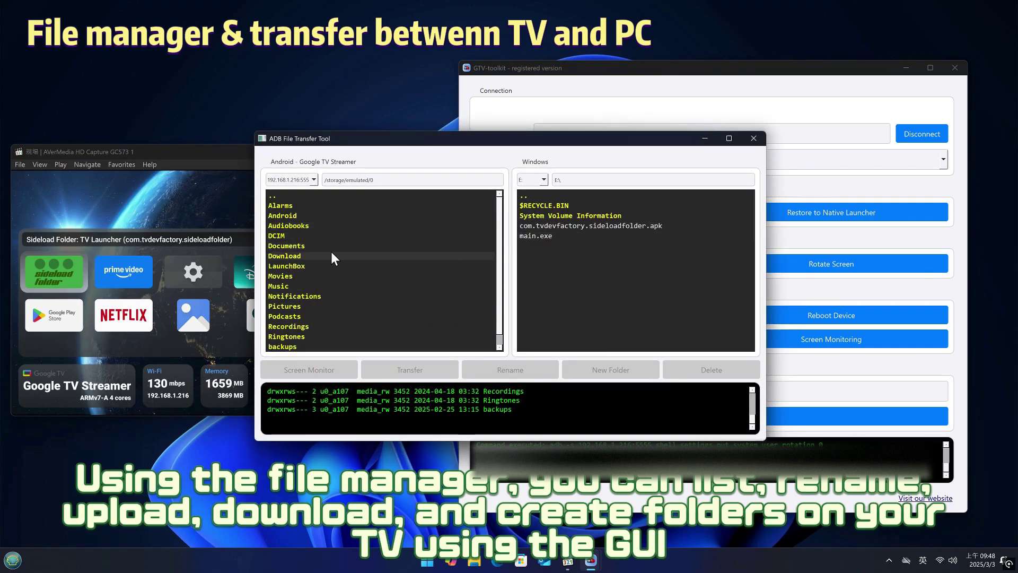